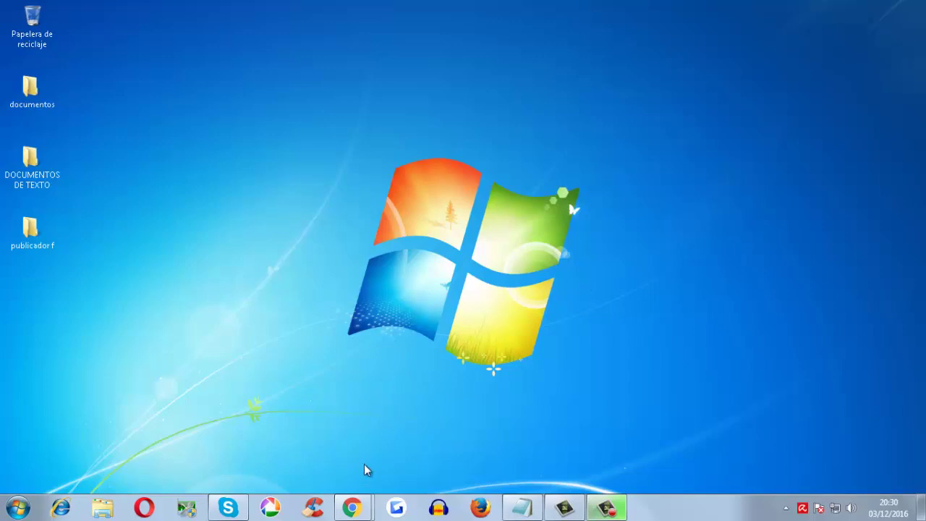
Switch to the Tutoriales Para Pc blog in Chrome, open its Memorias USB page and follow the bootable USB program's download link.
mouse_move(354, 507)
left_click(290, 430)
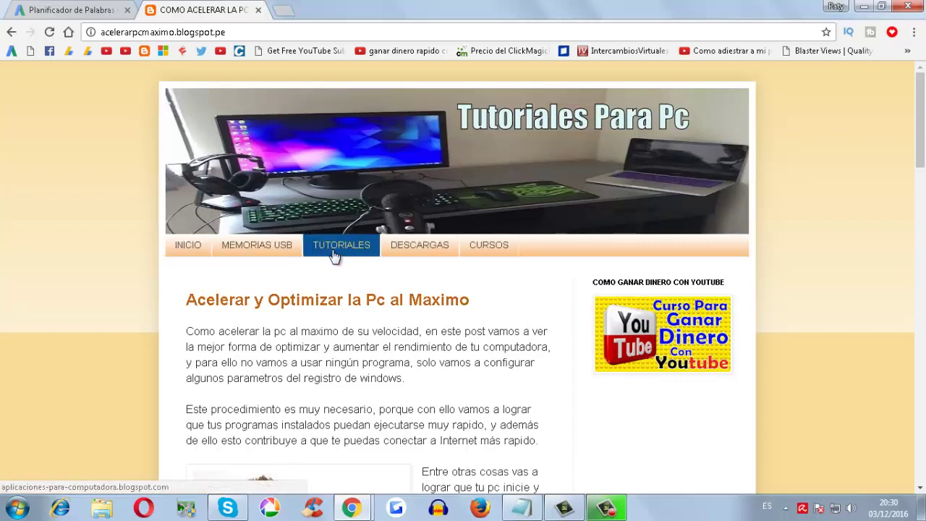
left_click(263, 258)
scroll(161, 325, "down", 5)
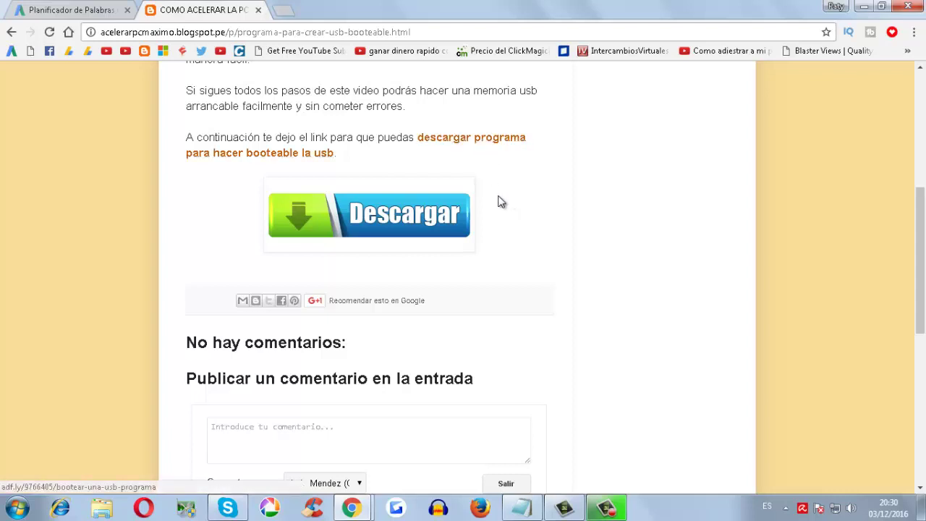
left_click(370, 220)
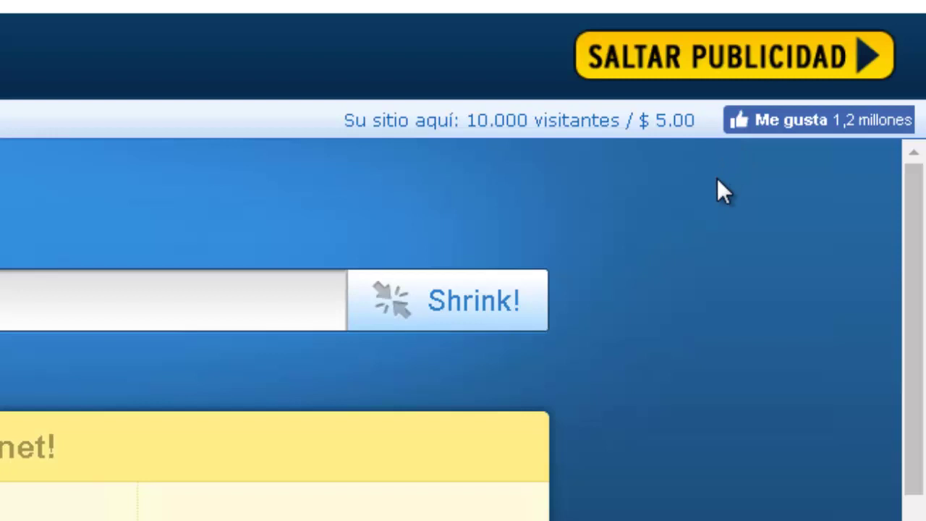
Skip the advertising page and download PROGRAMA-USB-BOOTEABLE.exe from MEGA with the browser.
left_click(719, 79)
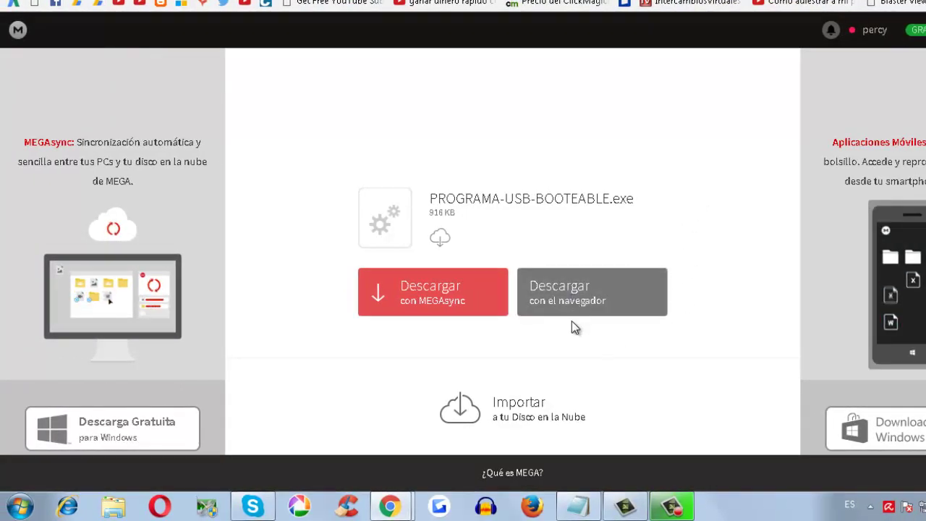
left_click(575, 299)
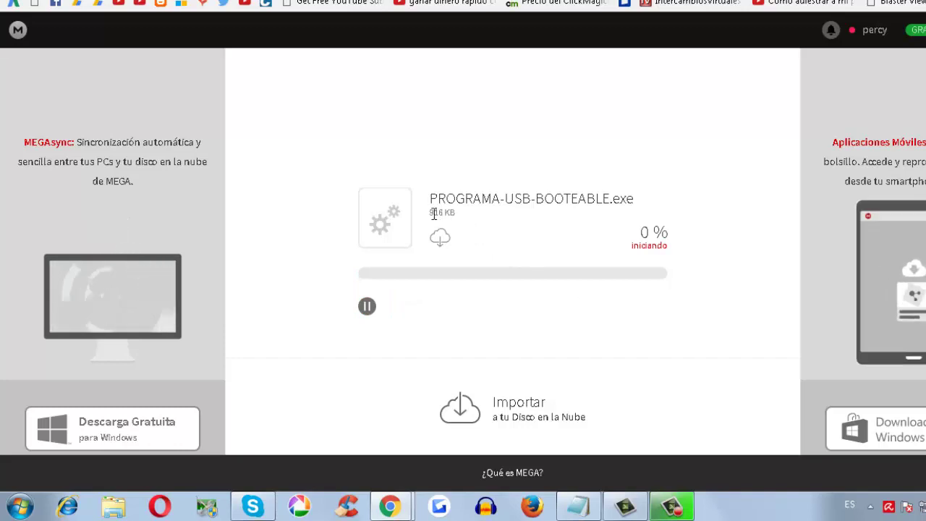
left_click_drag(429, 213, 456, 212)
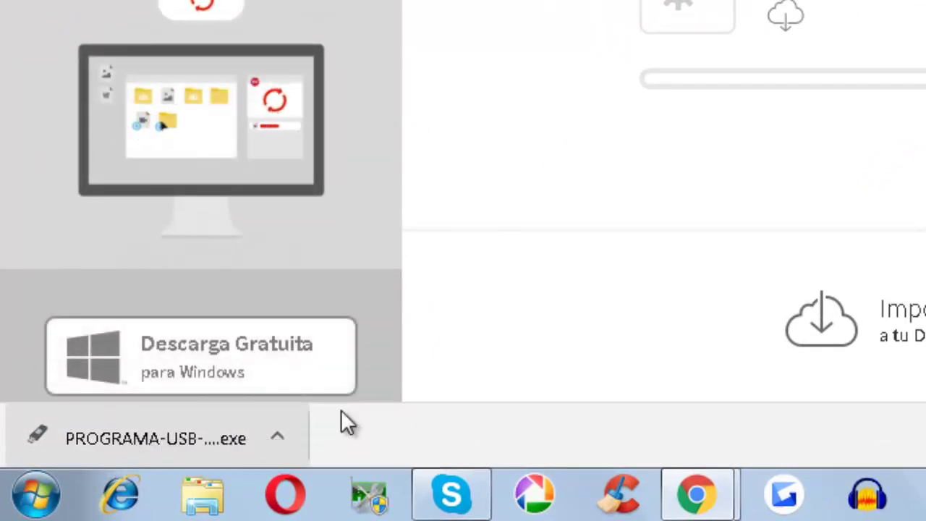
Show the downloaded PROGRAMA-USB-BOOTEABLE (4) in its folder and run it as administrator.
left_click(281, 436)
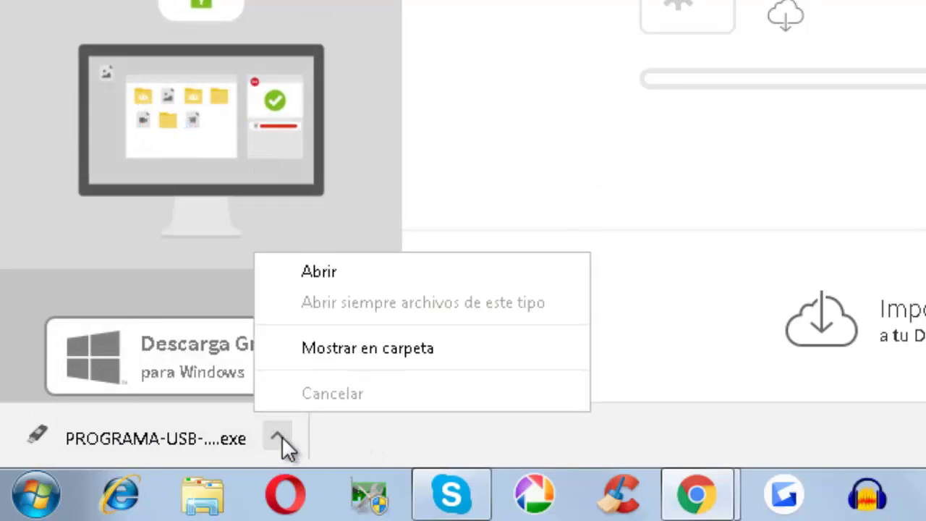
left_click(405, 346)
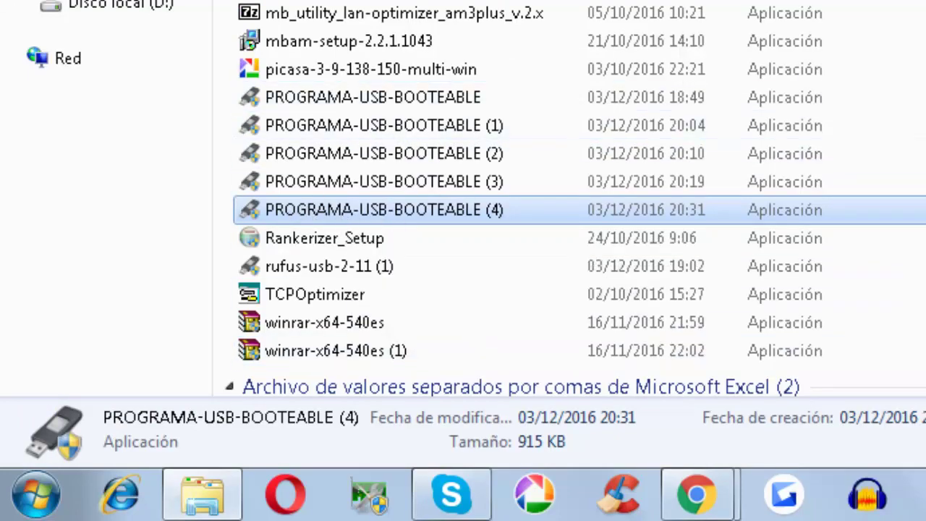
right_click(343, 207)
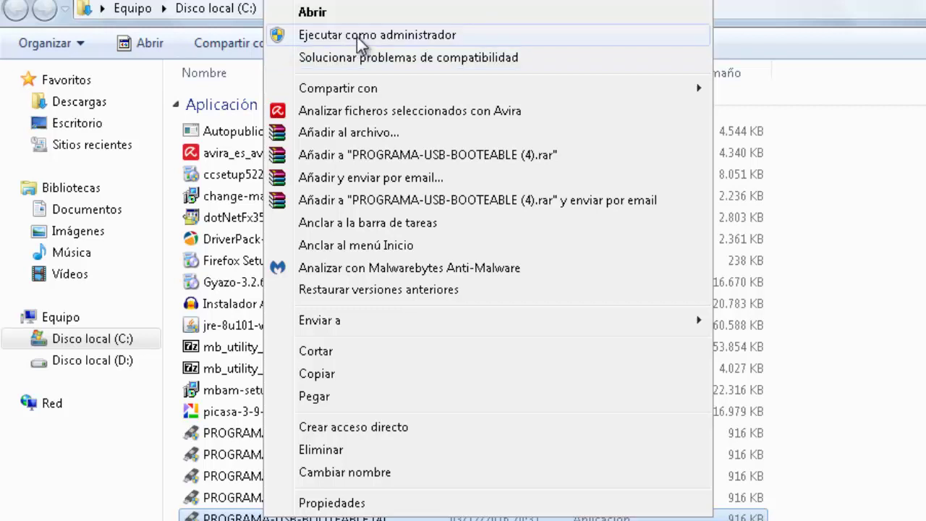
left_click(357, 37)
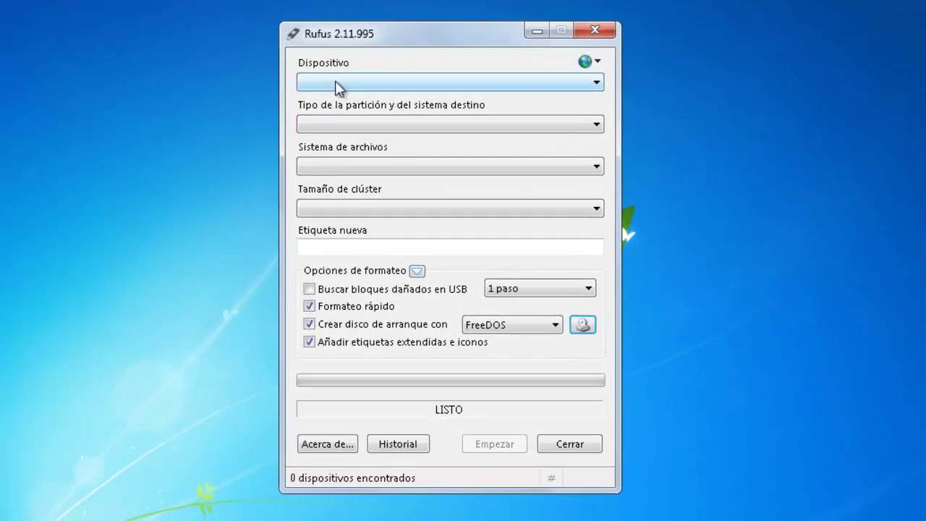
For the 7.7GB F: device, choose the partition type MBR para BIOS o UEFI and the NTFS file system.
left_click(585, 82)
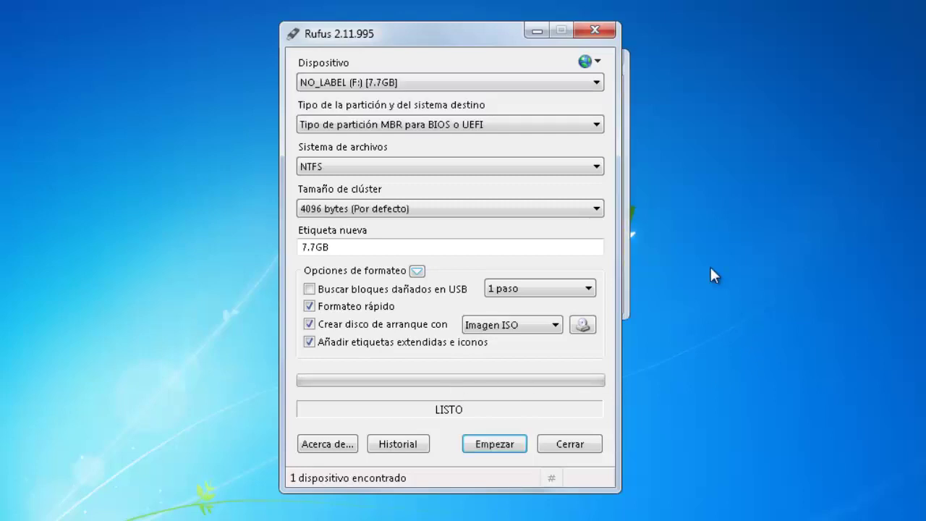
left_click_drag(486, 37, 497, 22)
left_click(603, 57)
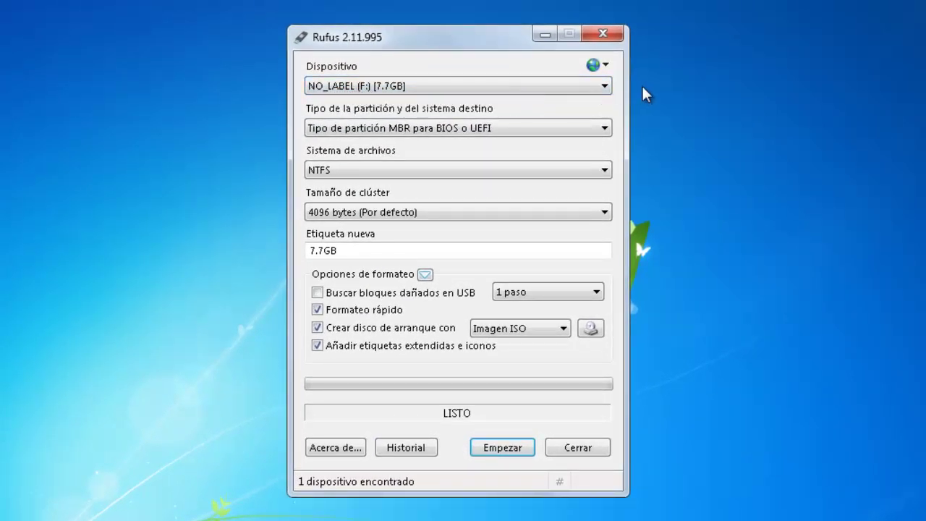
left_click(604, 131)
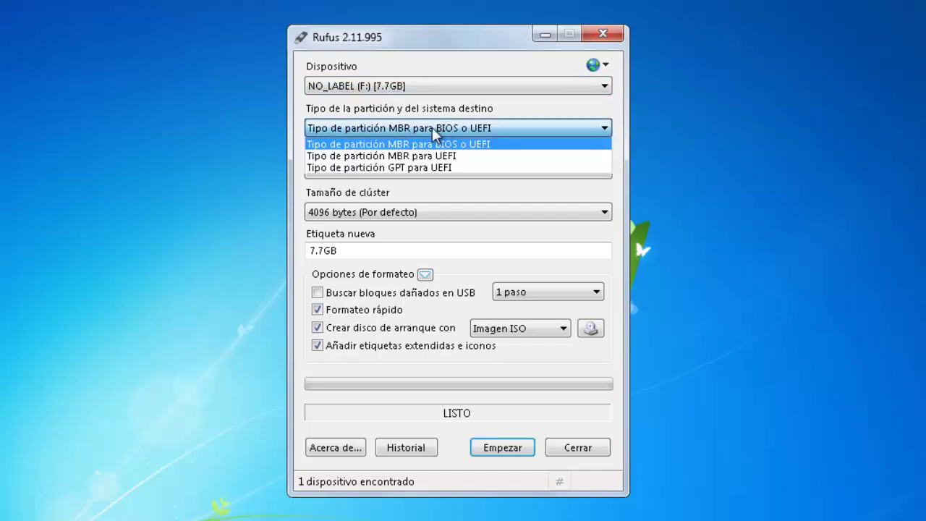
left_click(480, 147)
left_click(558, 169)
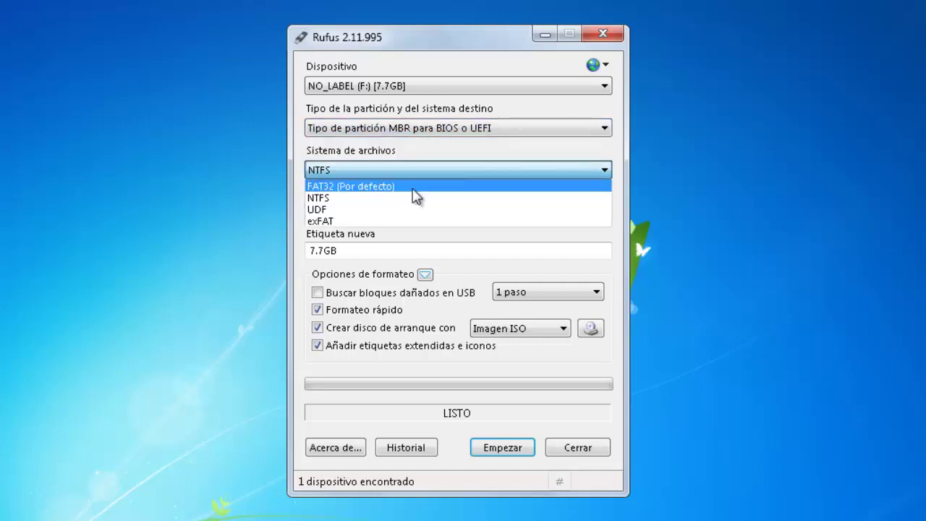
left_click(382, 199)
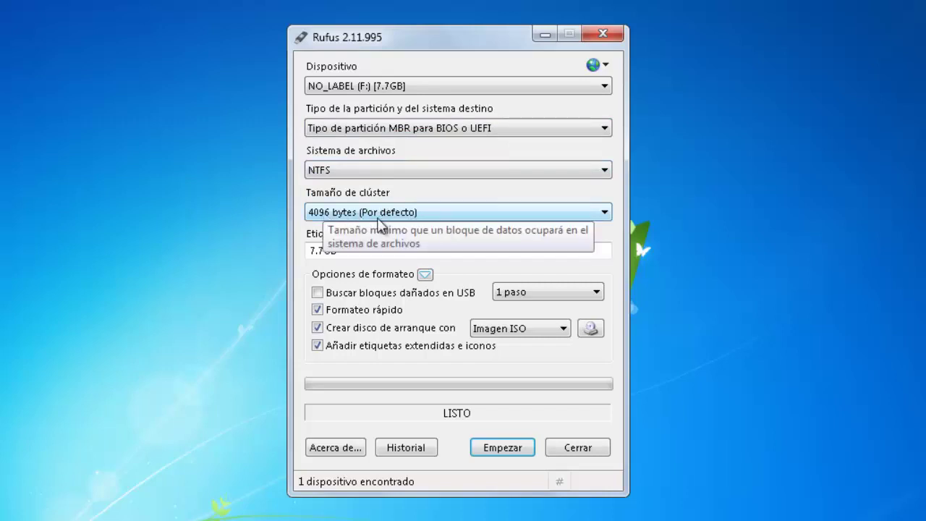
Enter USB BOOTEABLE as the new volume label and set the bad-block check to 2 pasos.
double_click(349, 251)
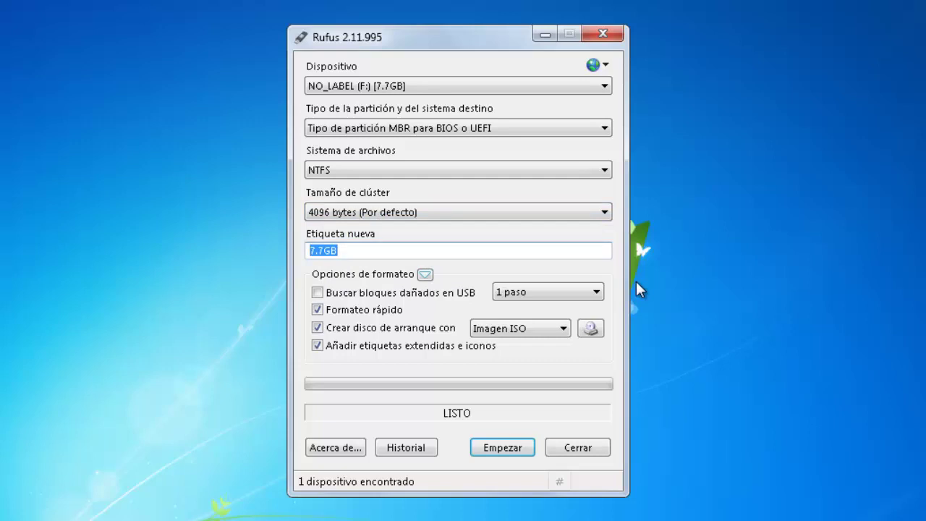
type("USB BOOTEABL")
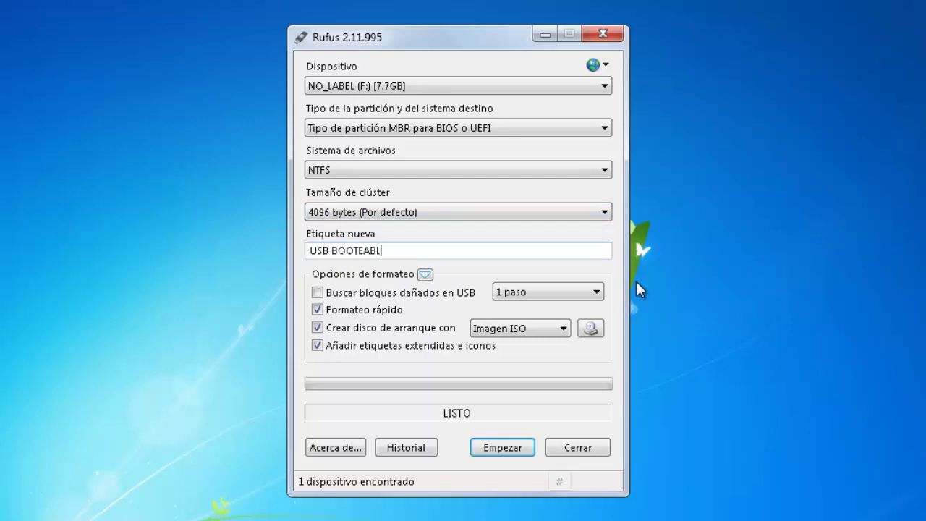
type("E")
left_click(573, 295)
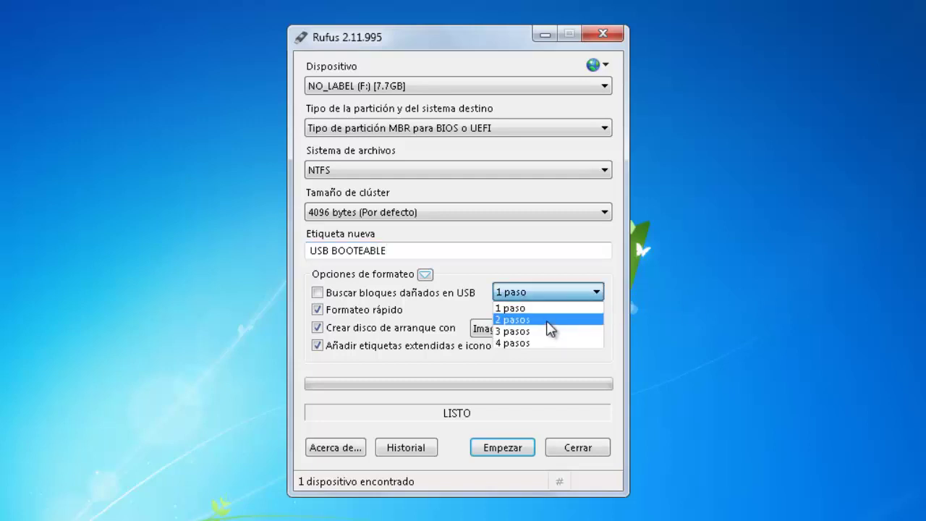
left_click(548, 321)
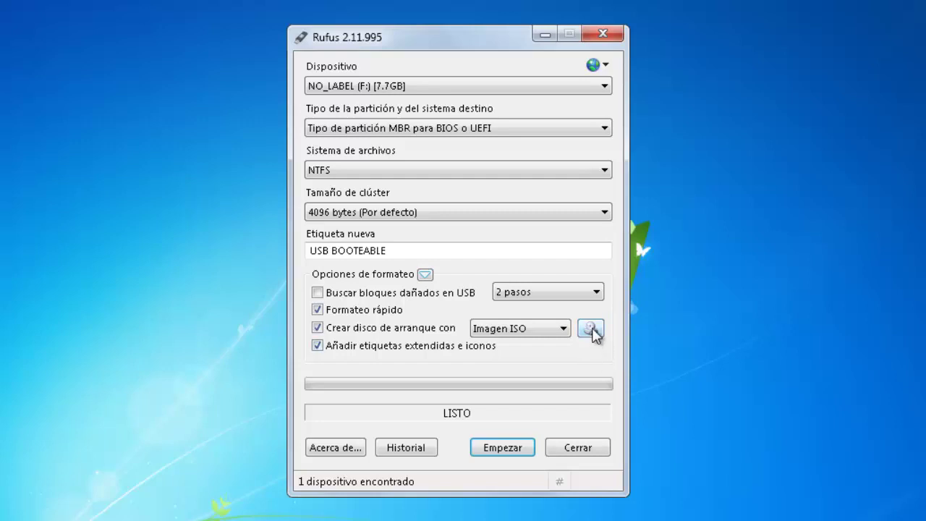
Load the ISO file IMAGE from the WINDOWS8 folder in the Vídeos library as the boot image.
left_click(590, 329)
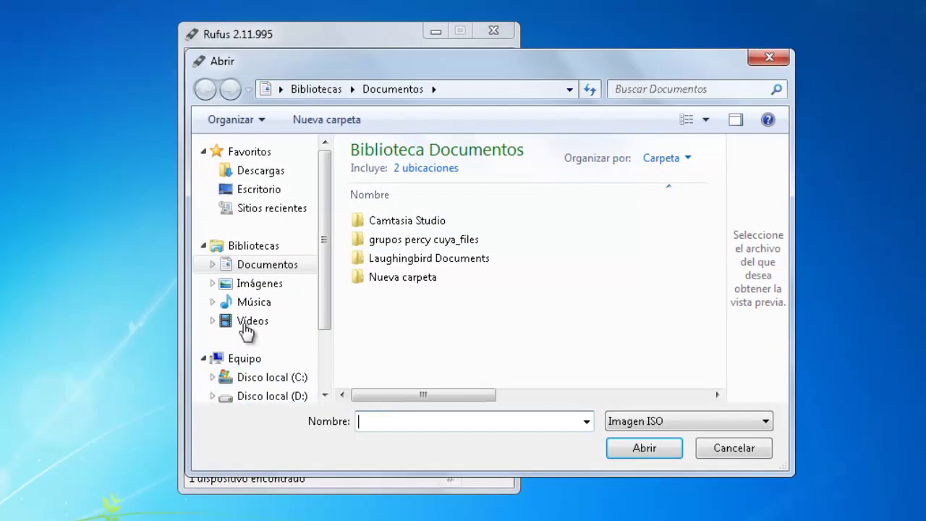
left_click(252, 324)
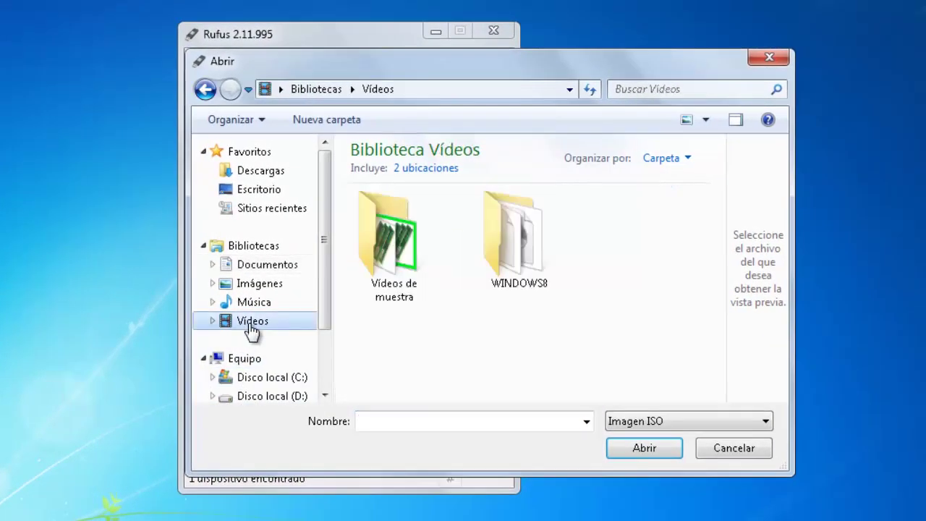
left_click(521, 257)
left_click(644, 448)
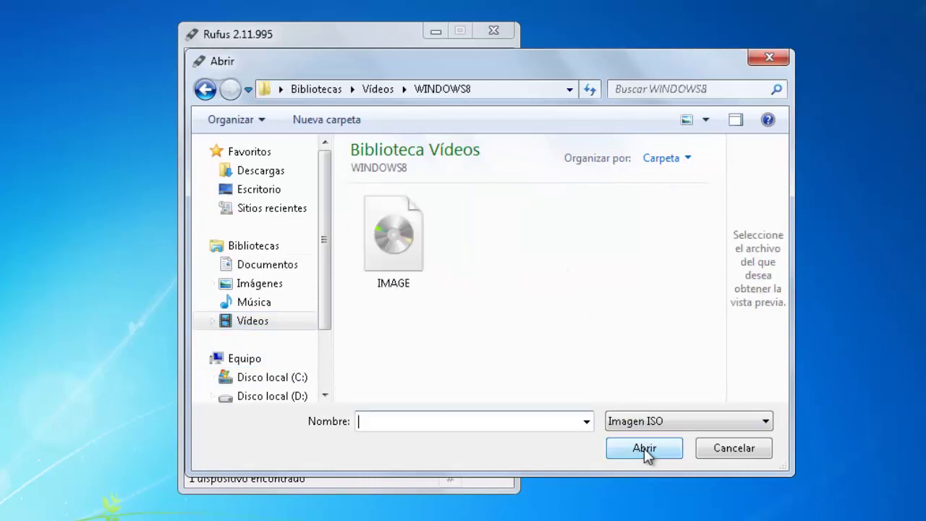
left_click(392, 258)
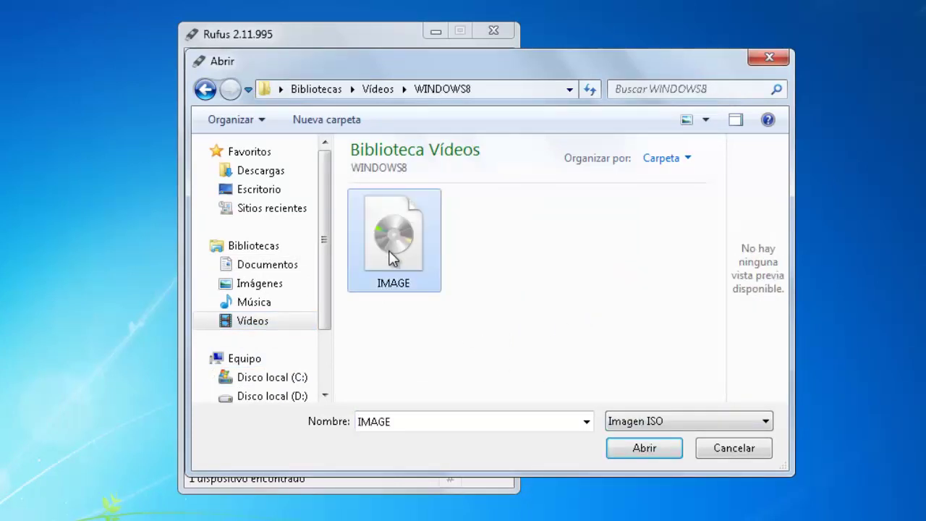
left_click(640, 453)
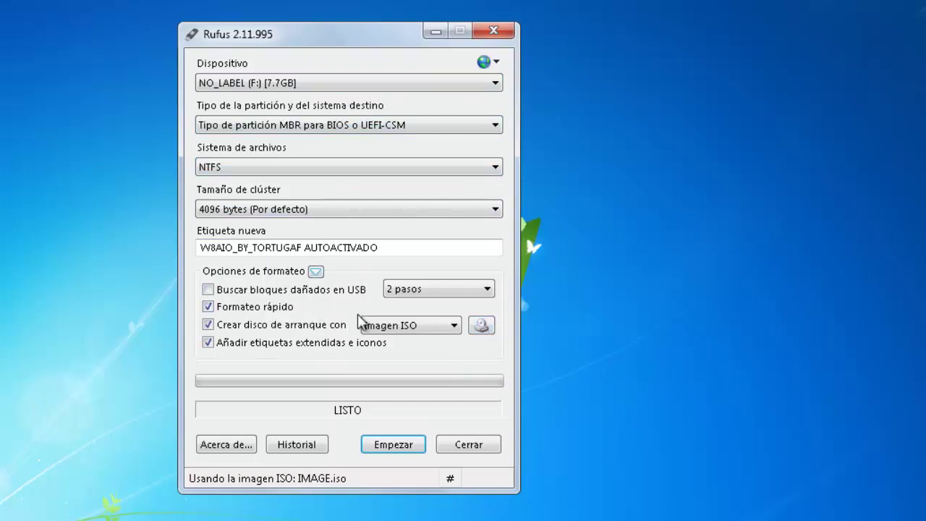
Write the boot image to the F: drive, accepting the deletion of all its data, and close Rufus.
left_click(389, 448)
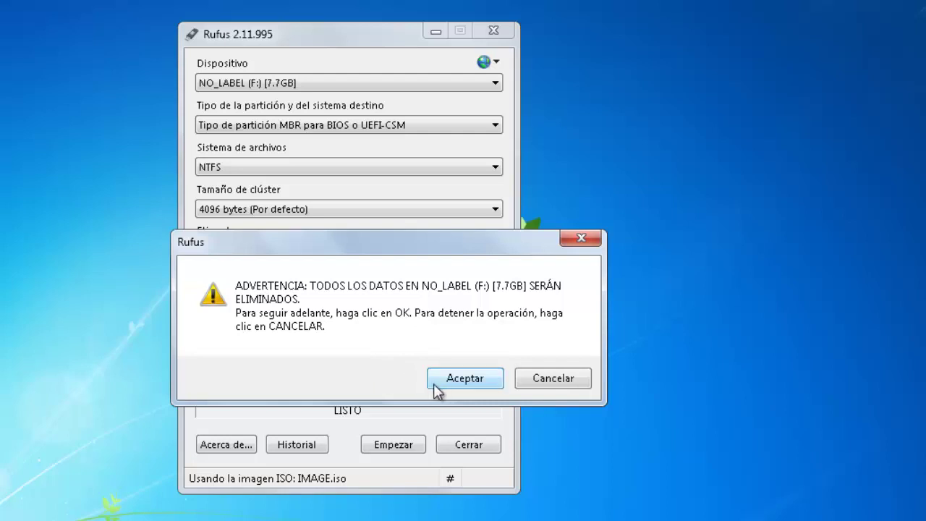
left_click(456, 379)
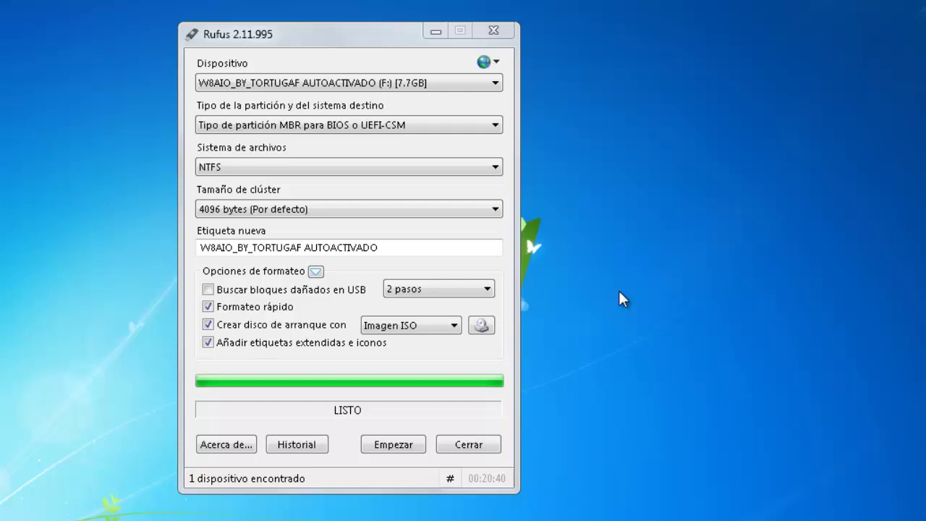
left_click(469, 446)
right_click(229, 213)
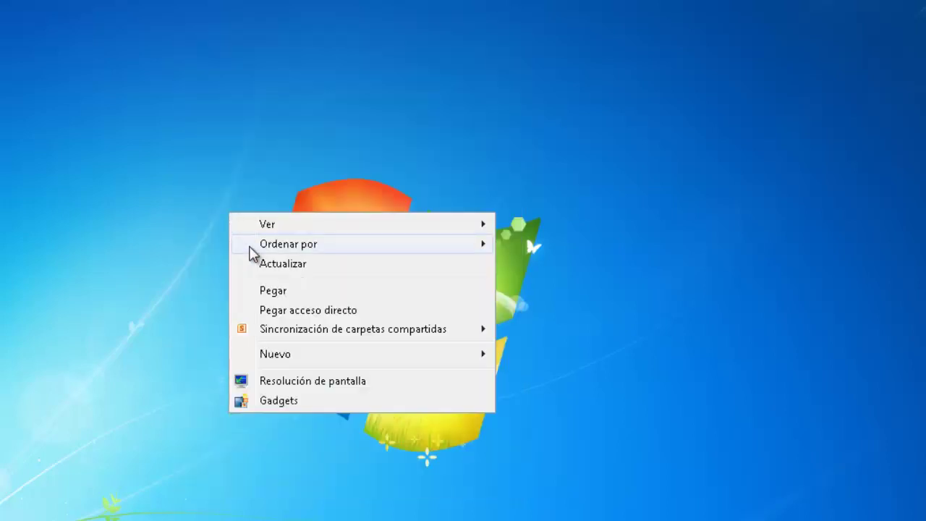
left_click(266, 265)
right_click(179, 194)
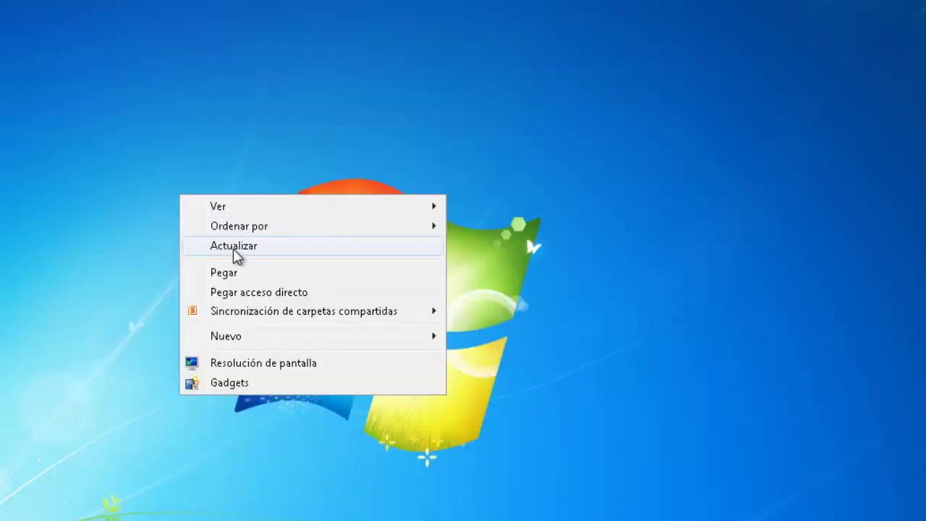
left_click(236, 246)
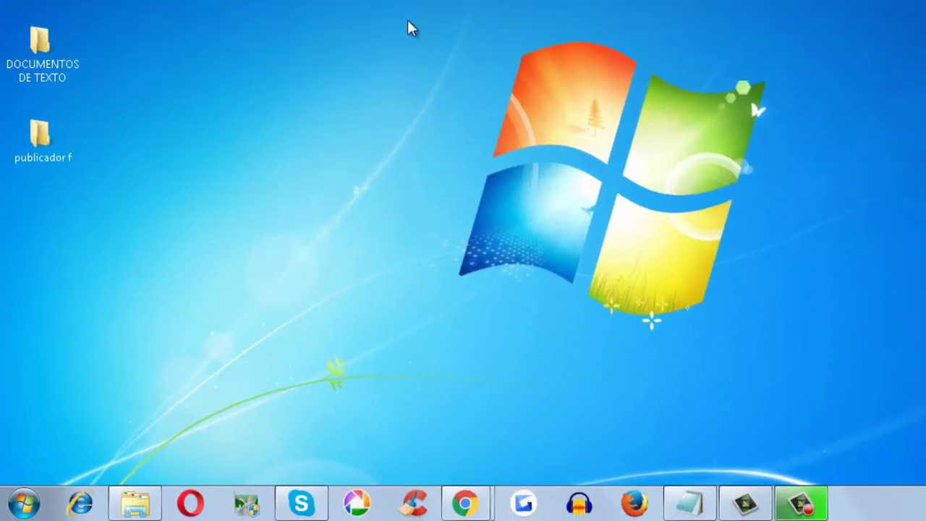
right_click(409, 28)
left_click(457, 68)
right_click(379, 1)
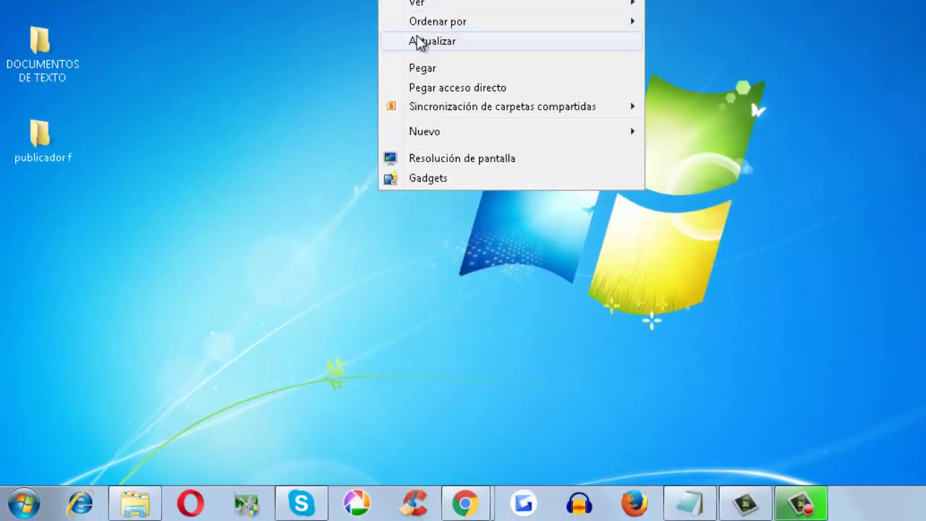
left_click(419, 41)
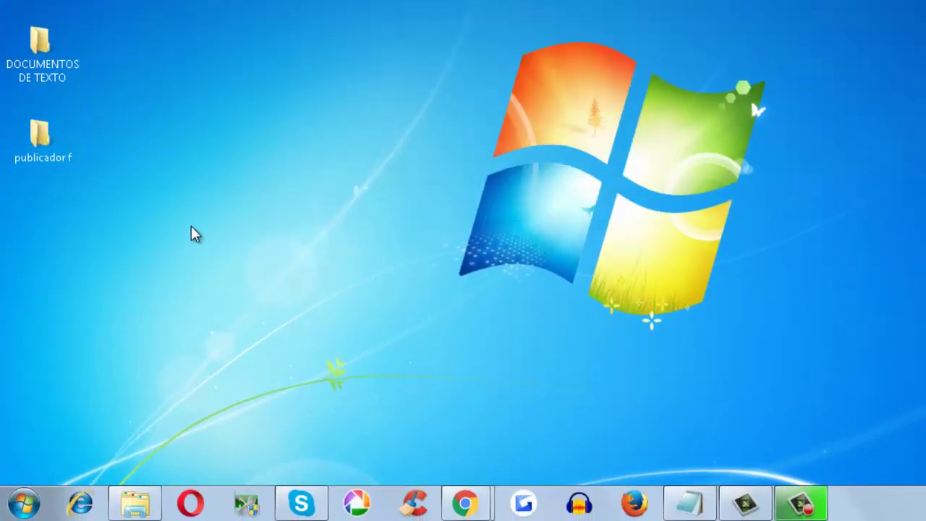
Open the F: removable drive in Windows Explorer and examine the boot and installation files on it.
left_click(126, 507)
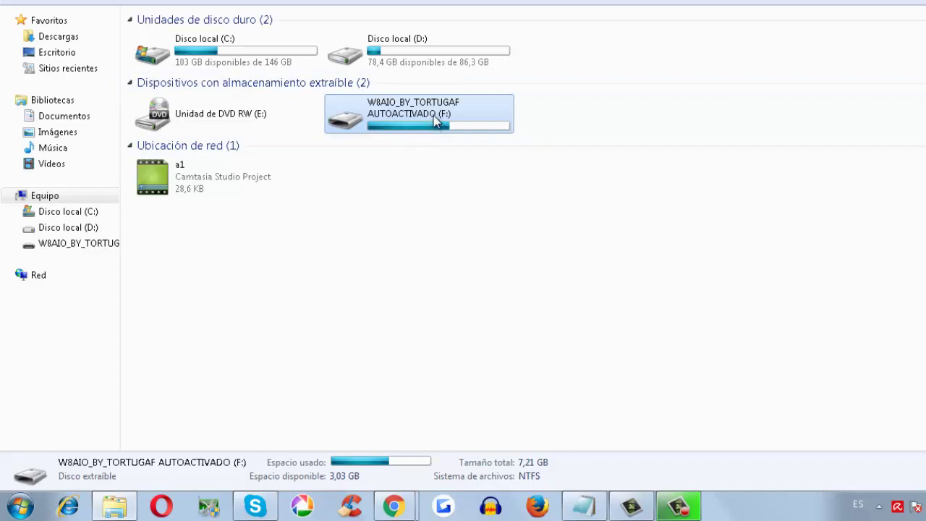
mouse_move(437, 123)
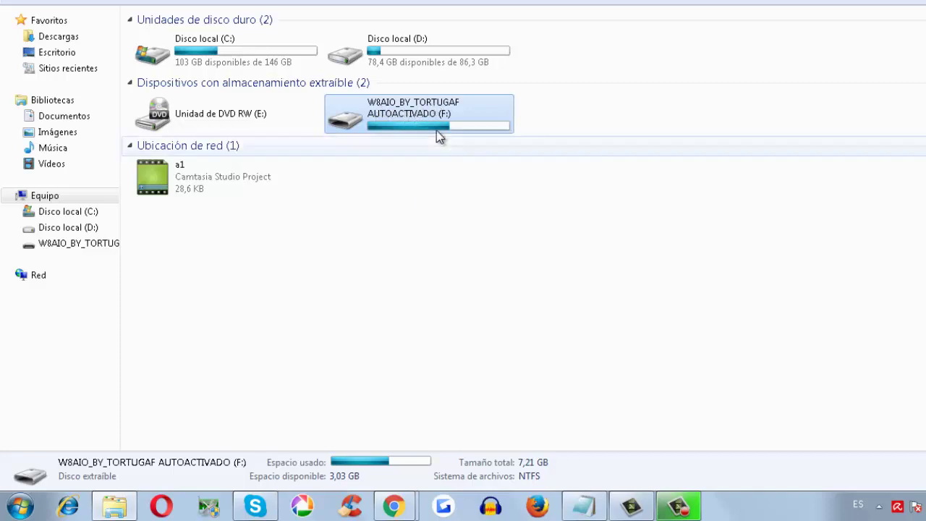
right_click(425, 117)
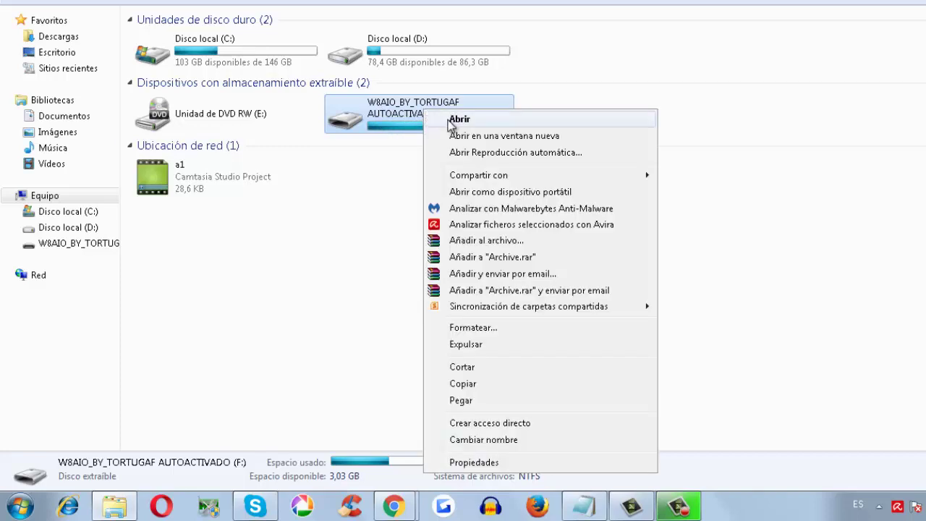
left_click(453, 119)
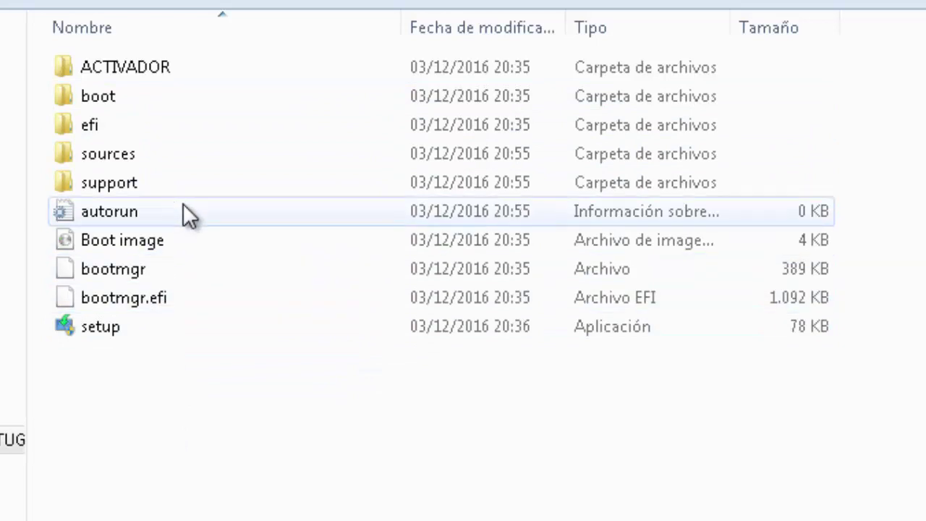
mouse_move(133, 93)
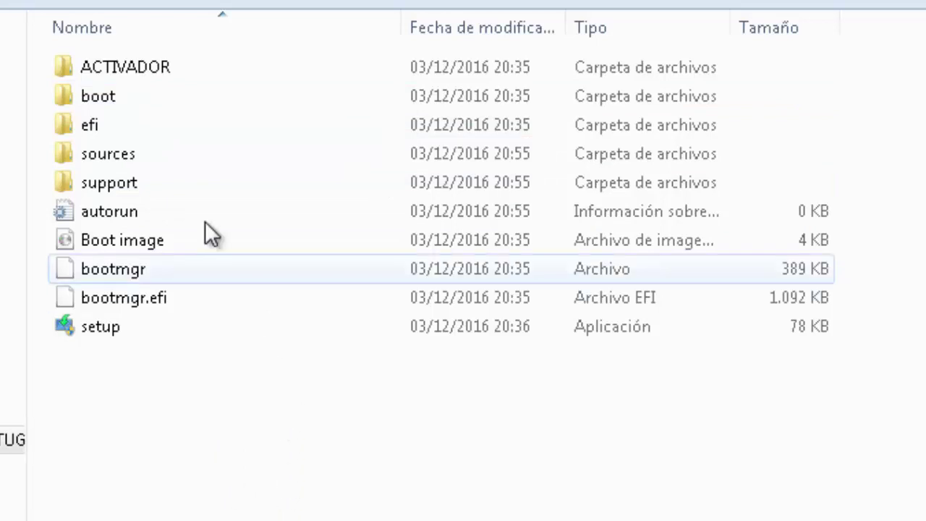
mouse_move(150, 63)
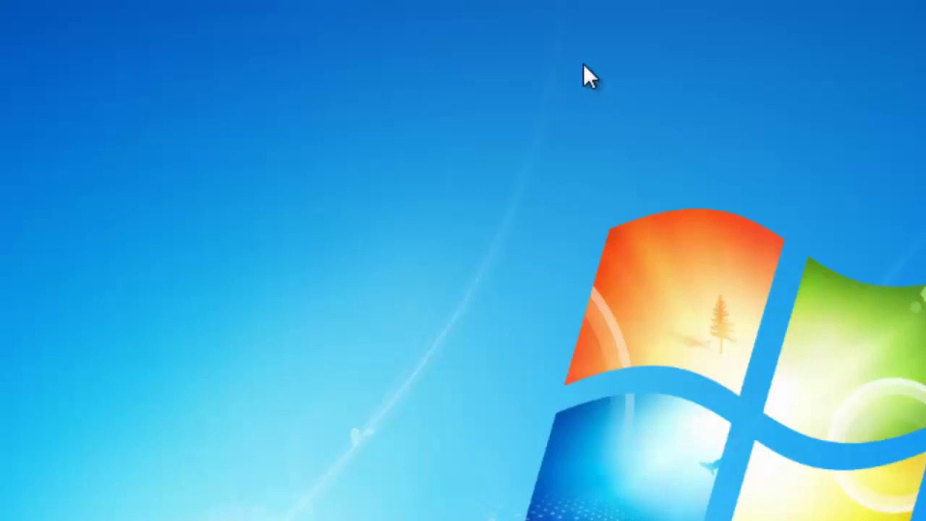
right_click(584, 63)
left_click(630, 142)
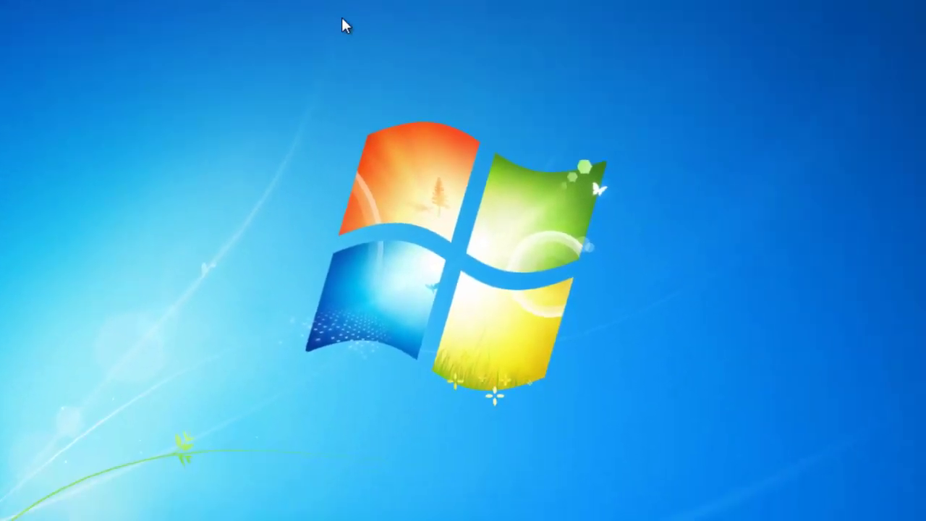
right_click(435, 36)
left_click(374, 70)
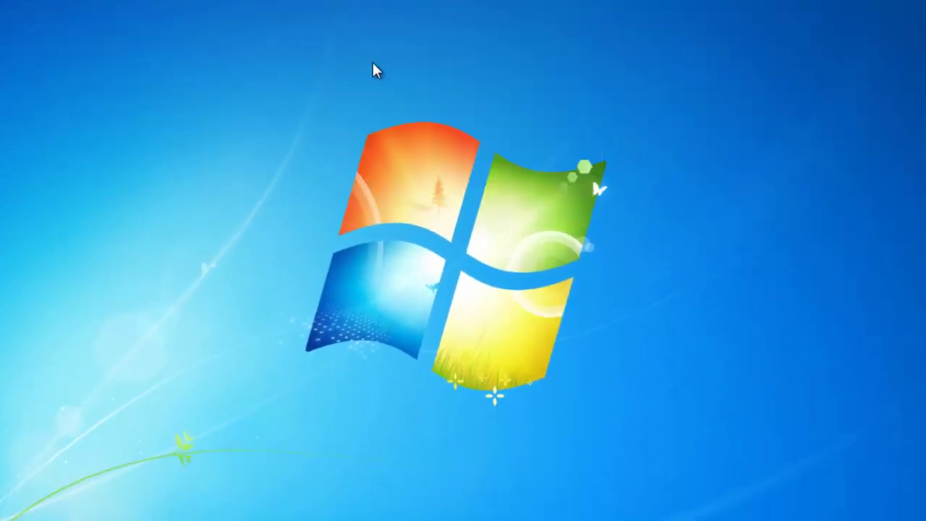